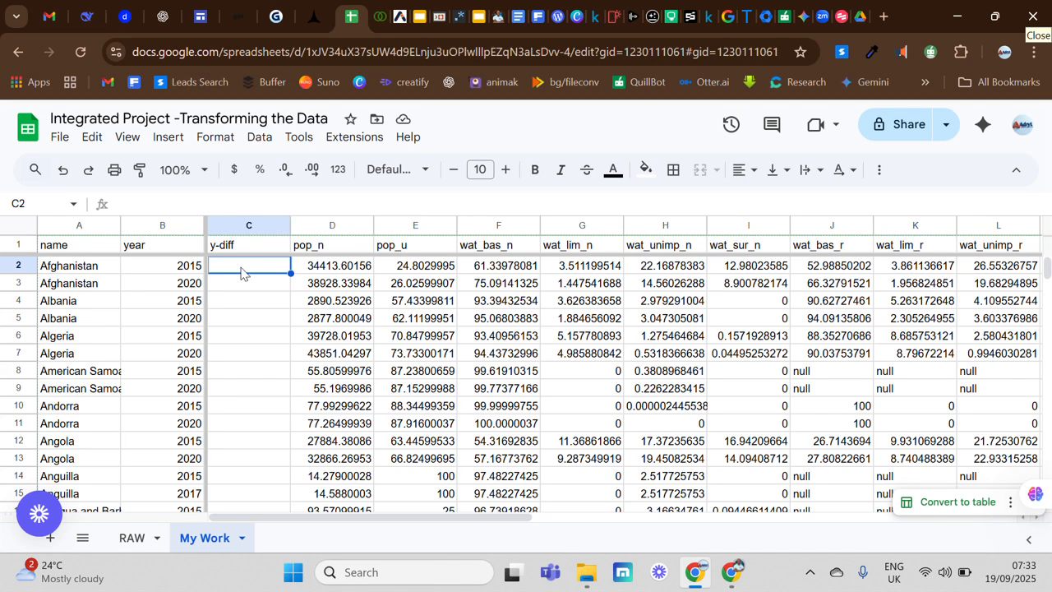
Calculate the Afghanistan year difference in cell C2 with the formula =B3-B2.
type("=")
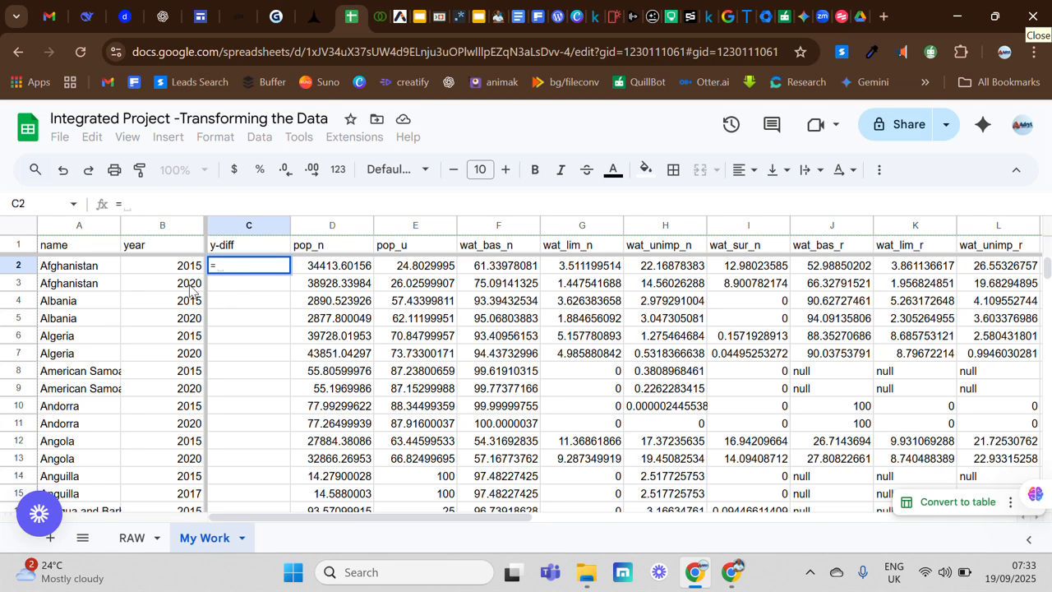
left_click(191, 283)
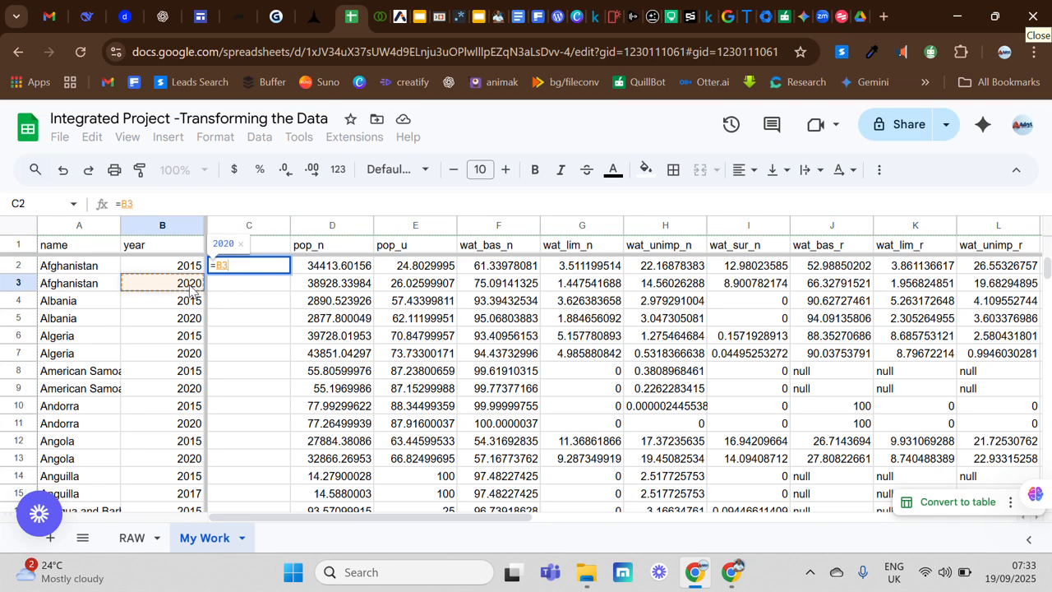
type("-")
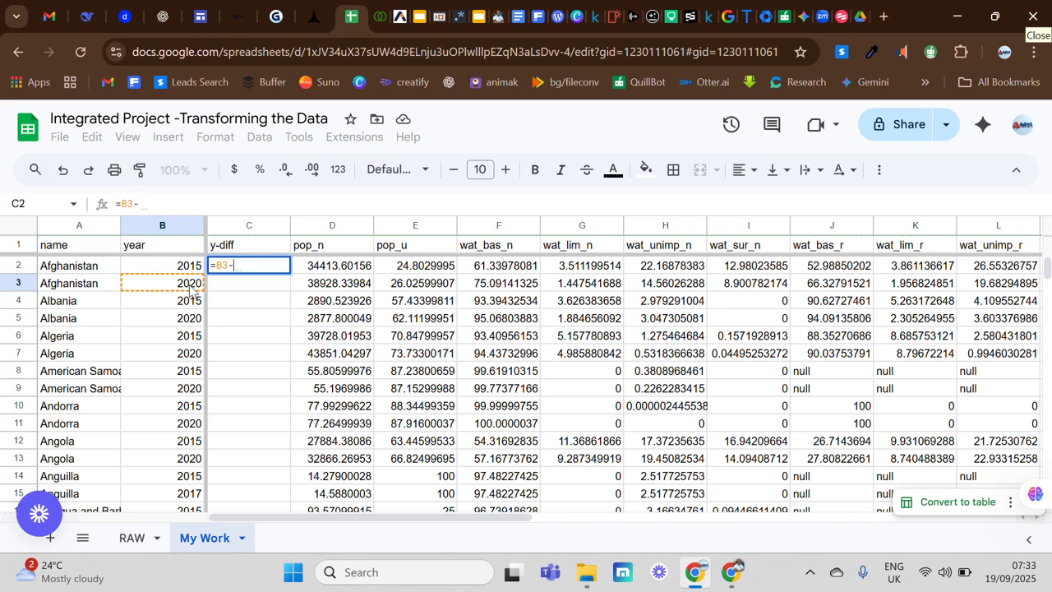
left_click(193, 267)
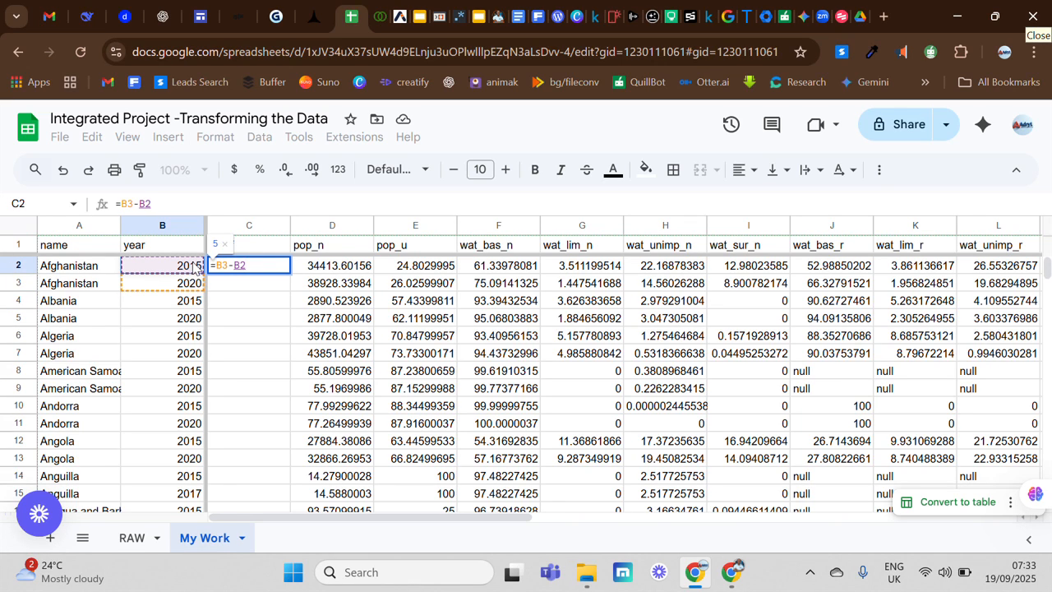
key("Return")
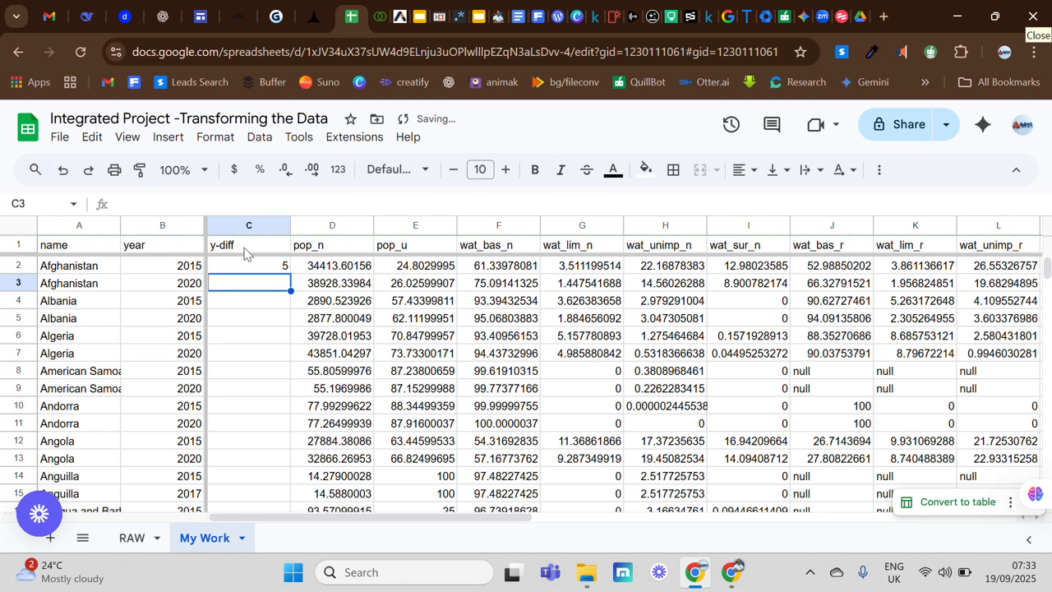
Try filling the C2 formula down through C4 and undo the fill.
left_click(275, 270)
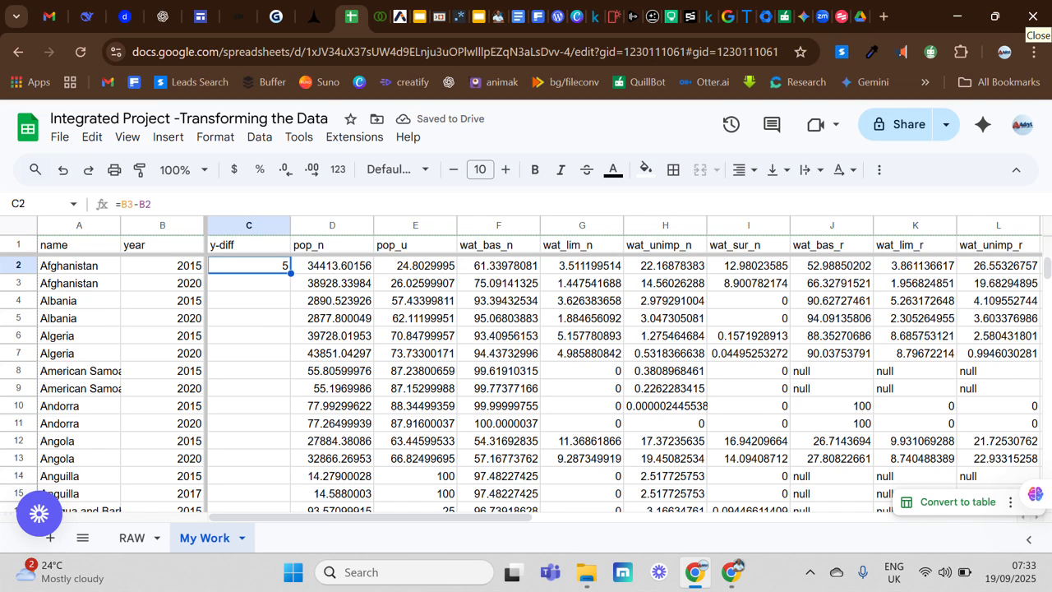
left_click_drag(291, 273, 291, 304)
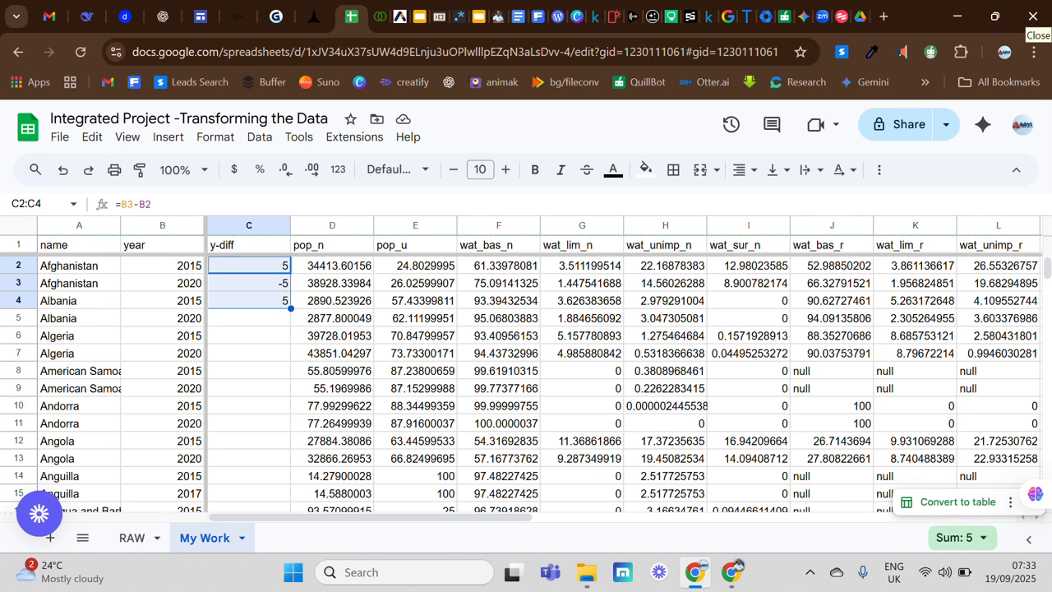
key("ctrl+z")
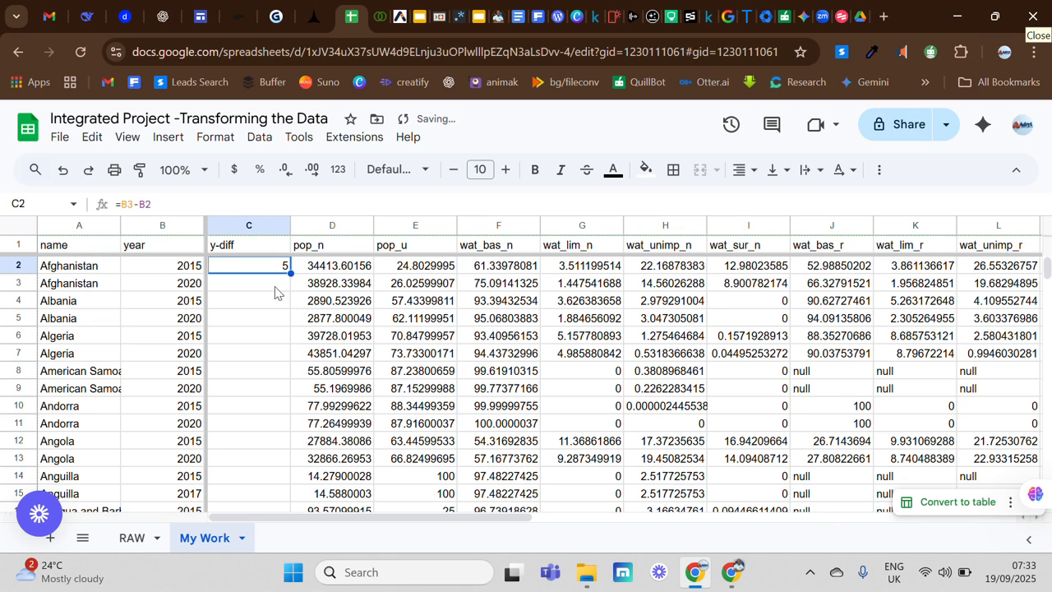
Clear the year-difference formula from cell C2.
left_click(276, 299)
left_click(276, 269)
key("BackSpace")
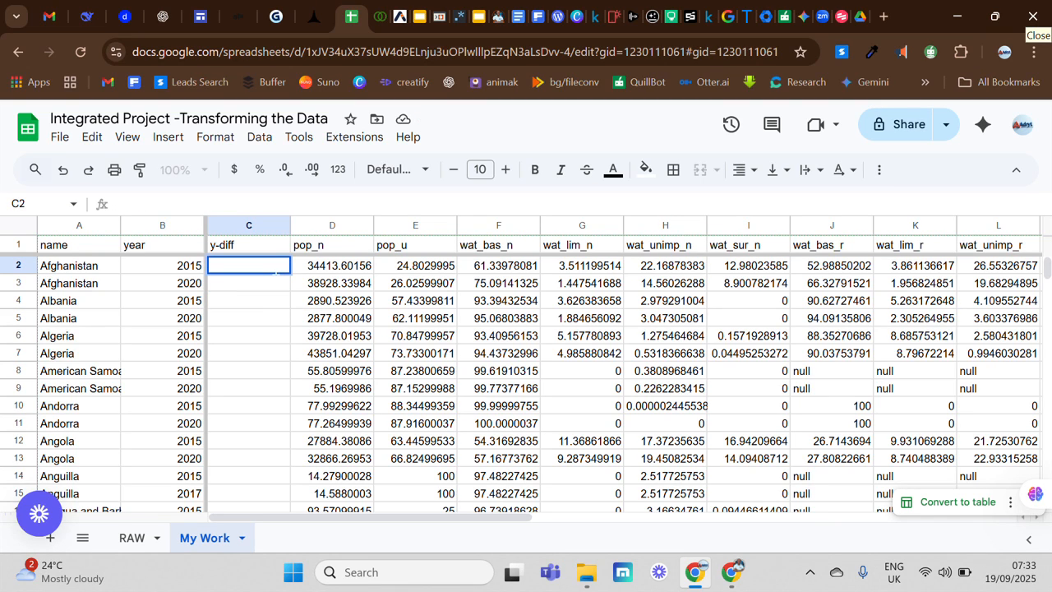
left_click(269, 302)
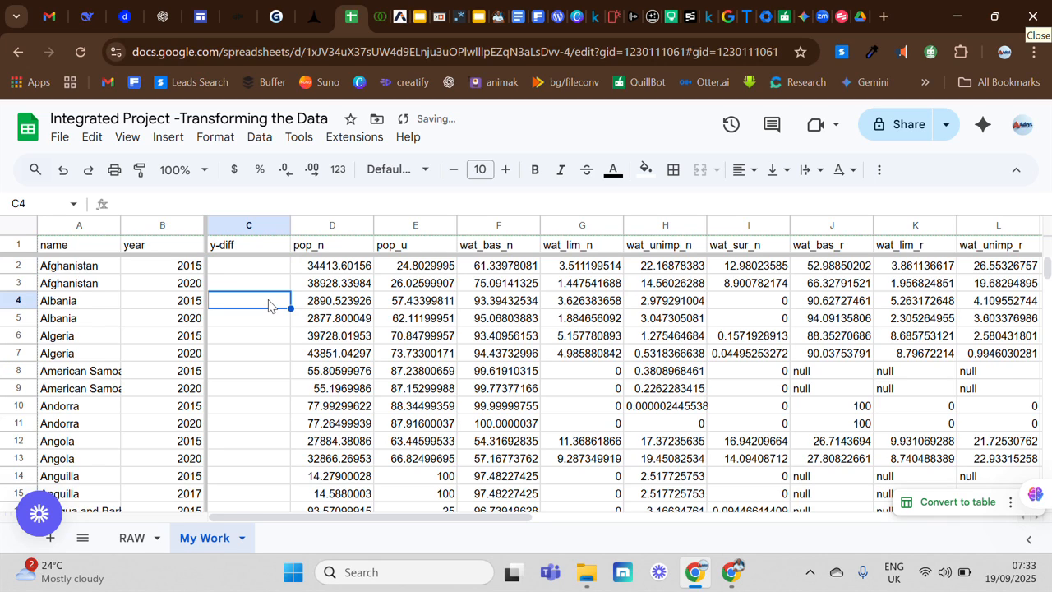
Start an IF formula in C2 with the condition that the names match, A2=A3.
left_click(260, 270)
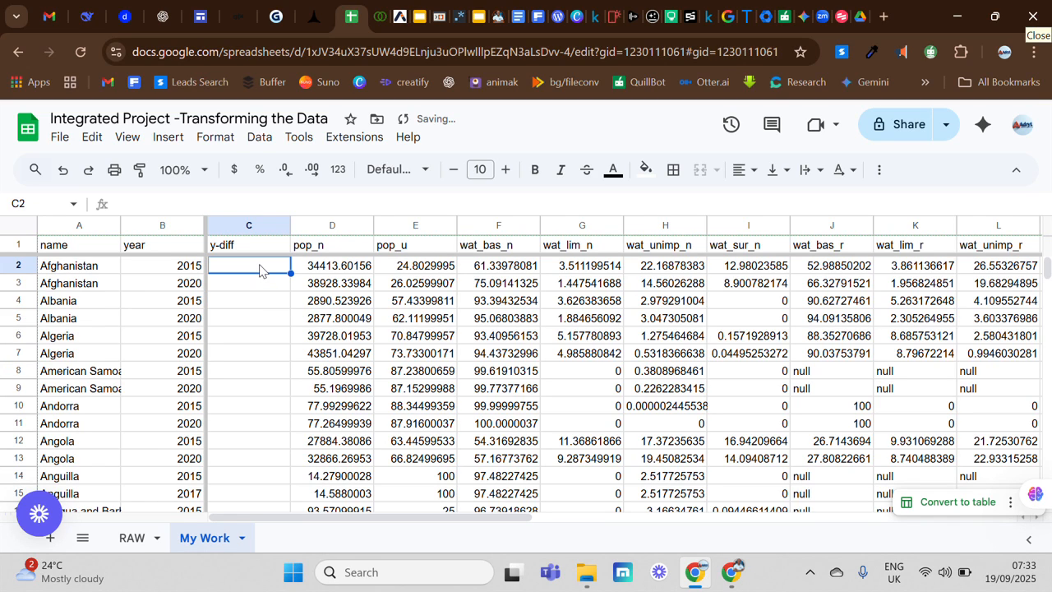
type("=")
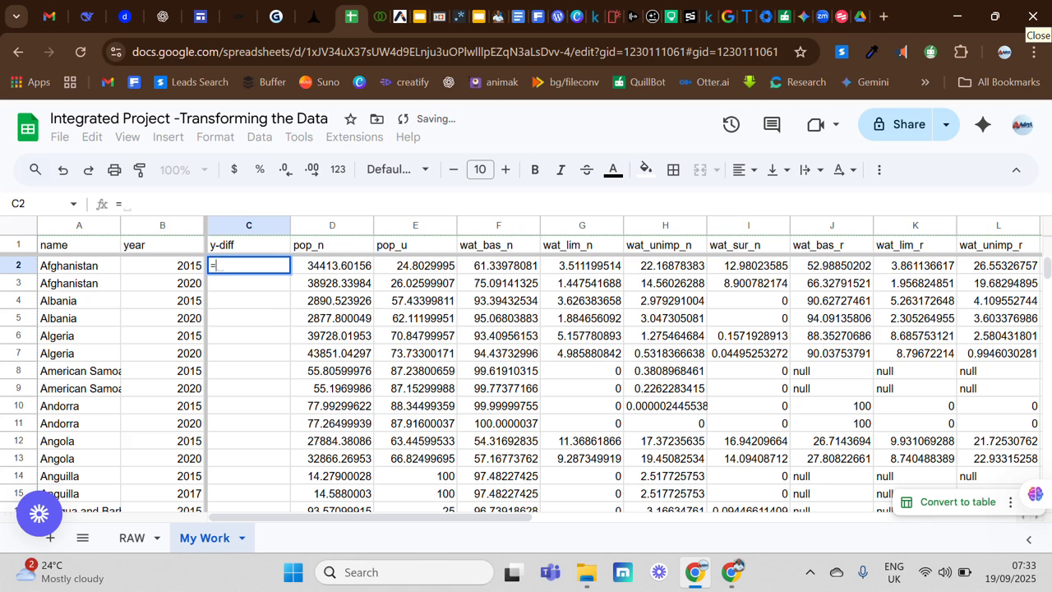
type("if")
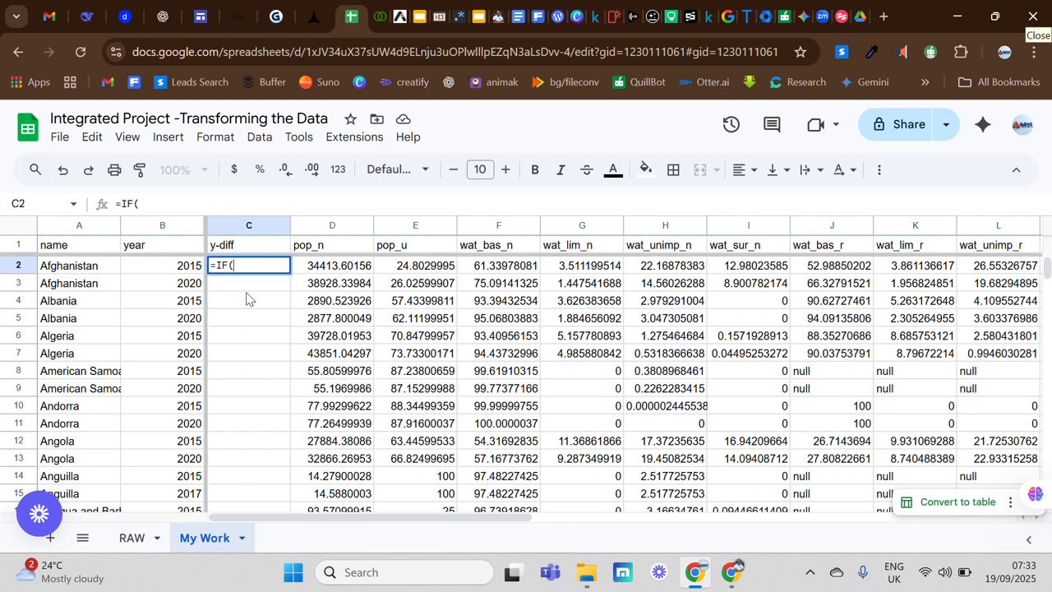
left_click(246, 298)
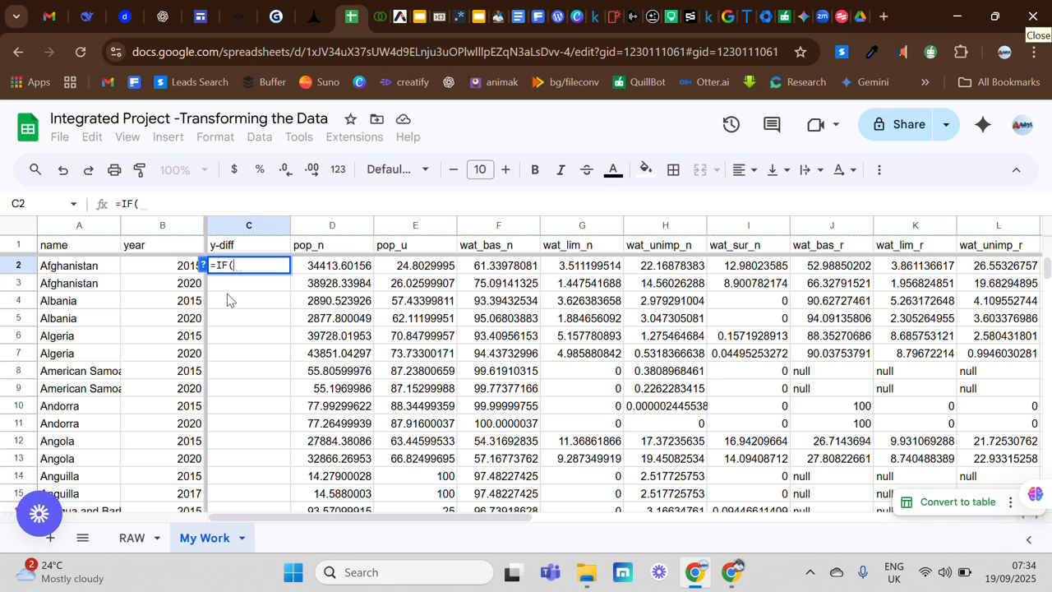
left_click(85, 271)
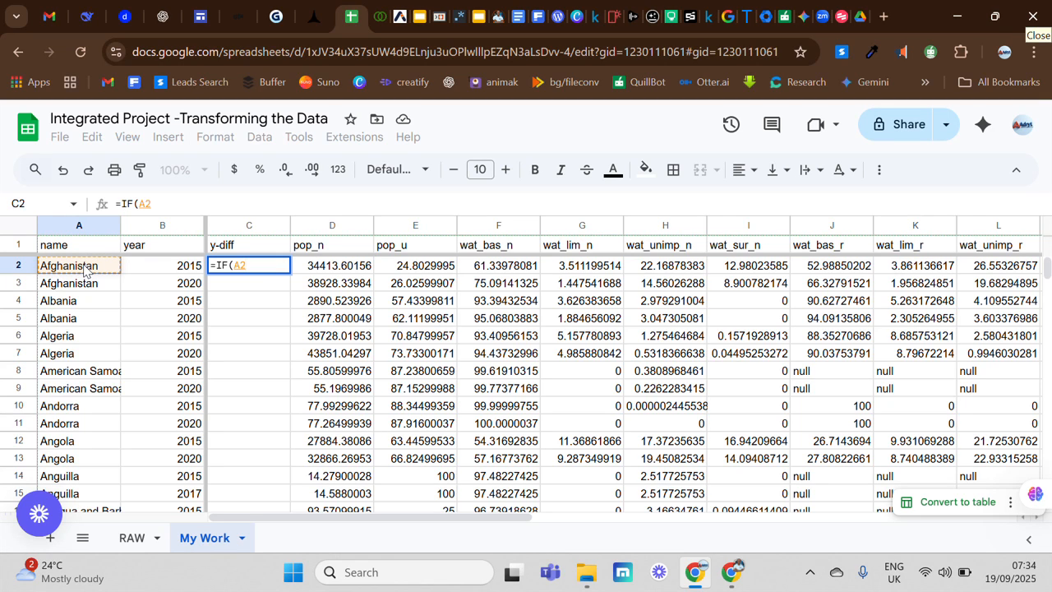
type("=")
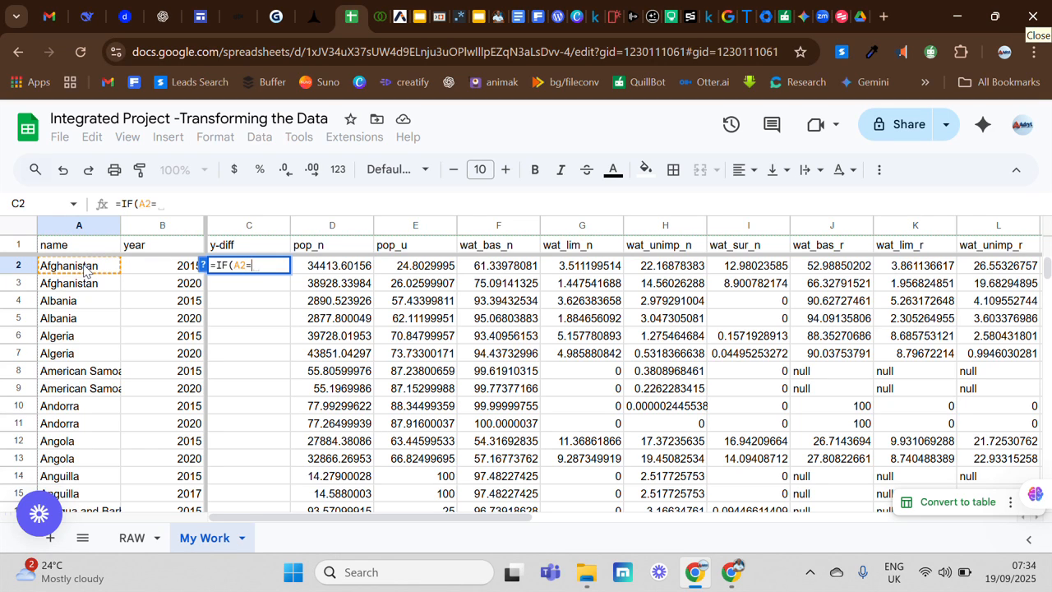
left_click(82, 286)
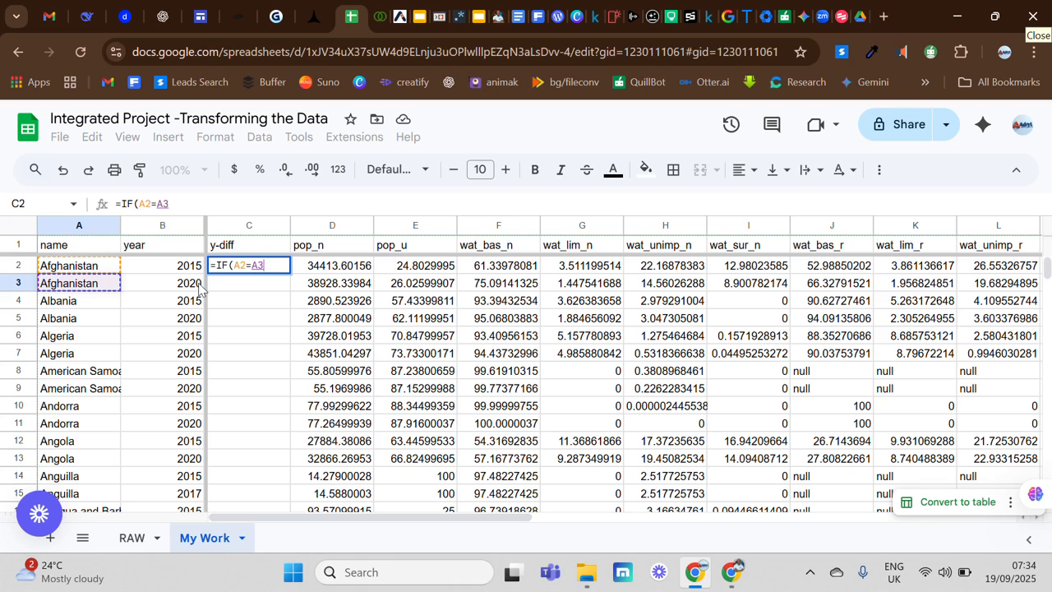
type(",")
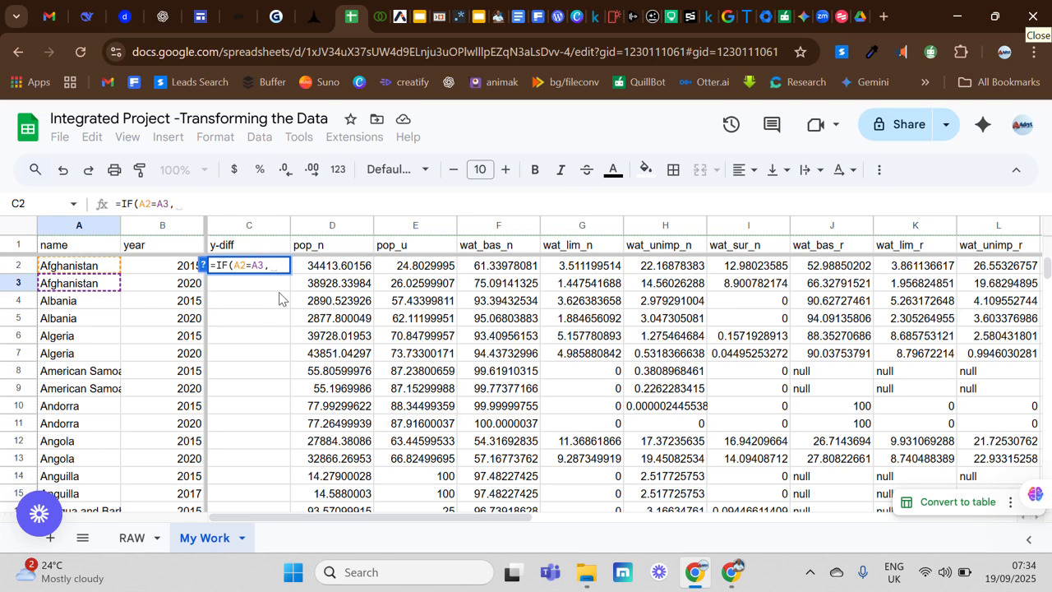
Complete the C2 IF formula to return B3-B2 when true and " " when false.
left_click(189, 285)
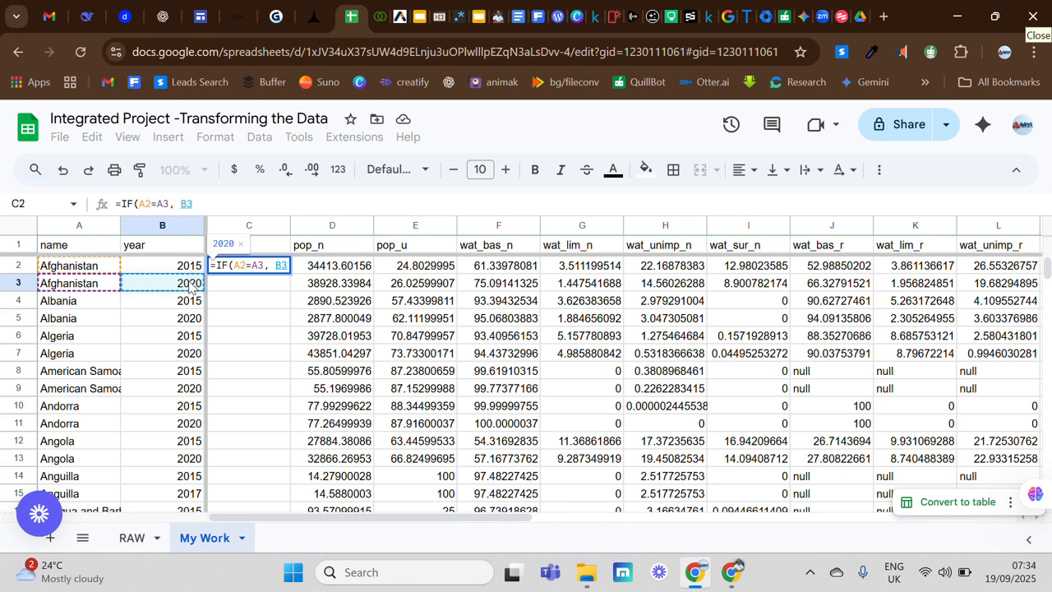
type("-")
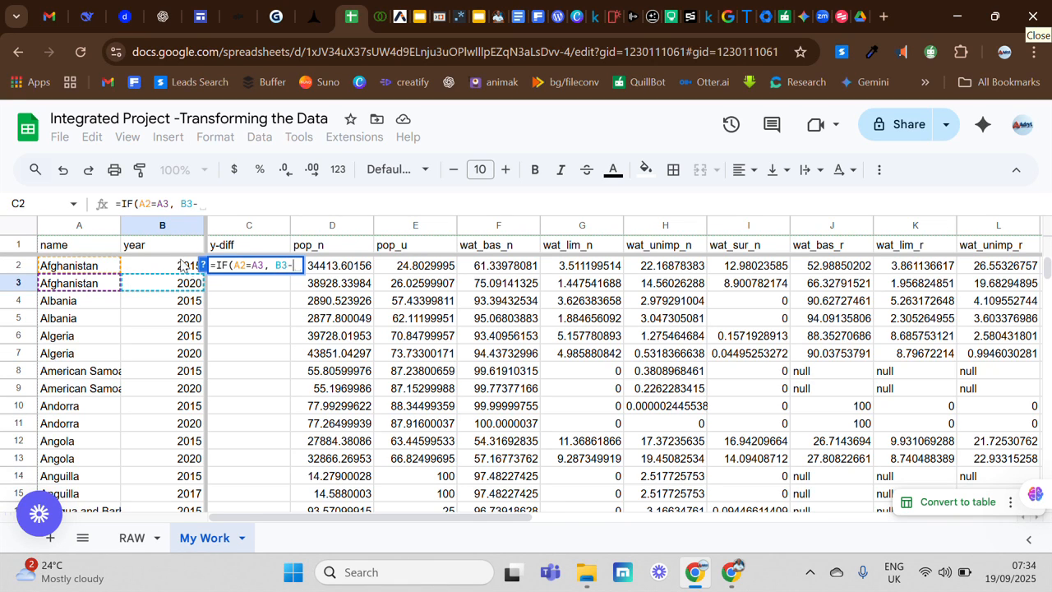
left_click(175, 264)
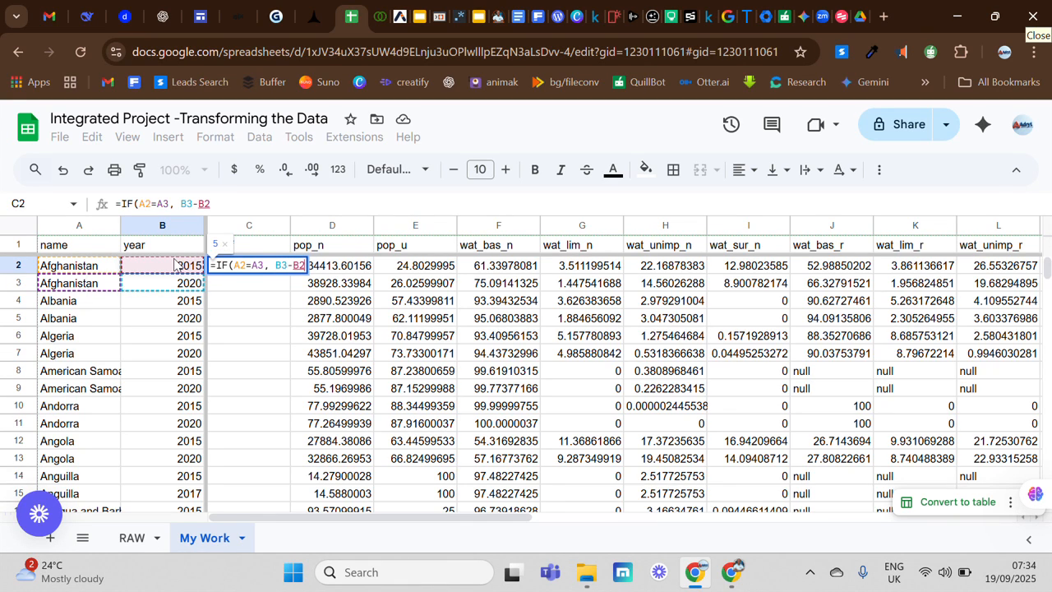
type(",")
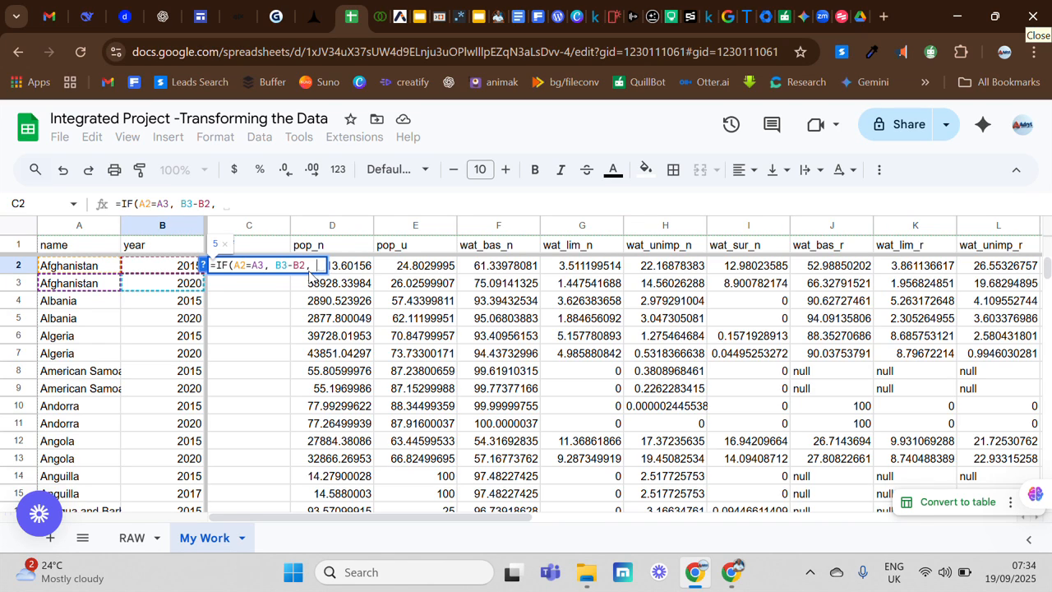
type("\"")
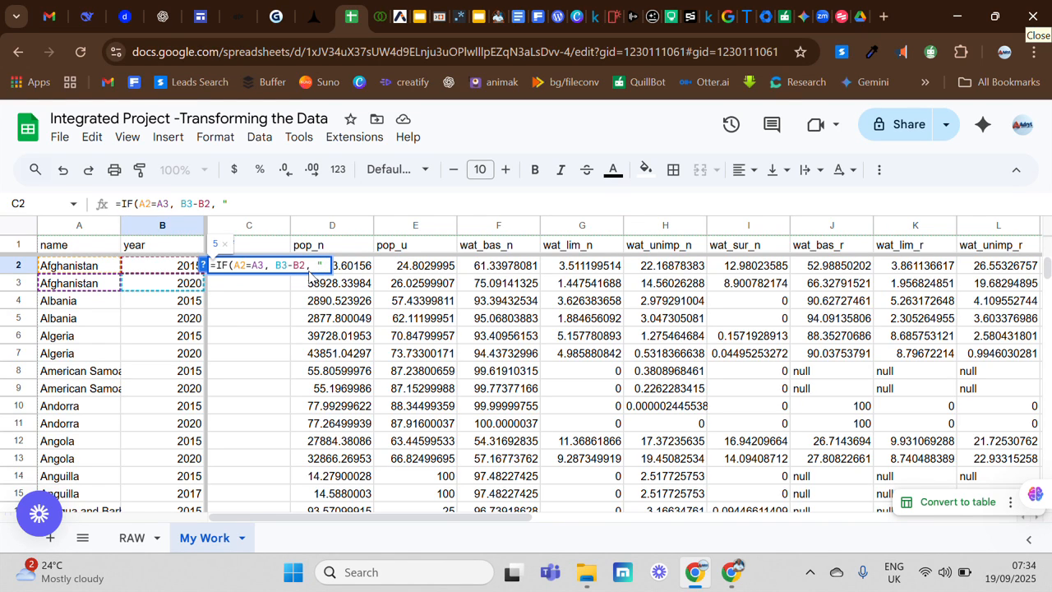
type(" \"")
key("Return")
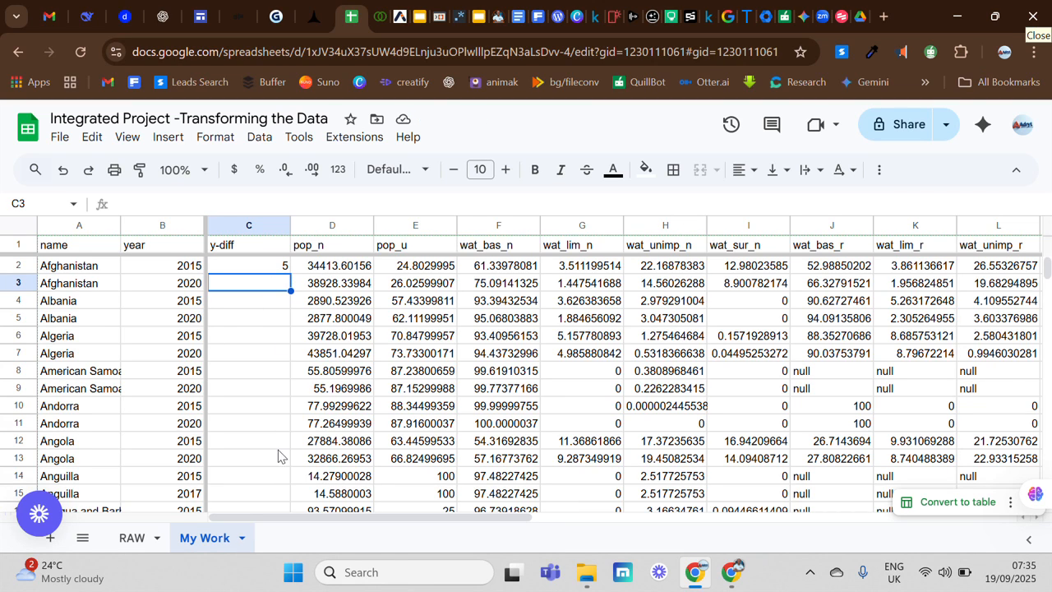
Edit the C2 formula to wrap the A2 reference in the TRIM function.
left_click(272, 272)
double_click(273, 271)
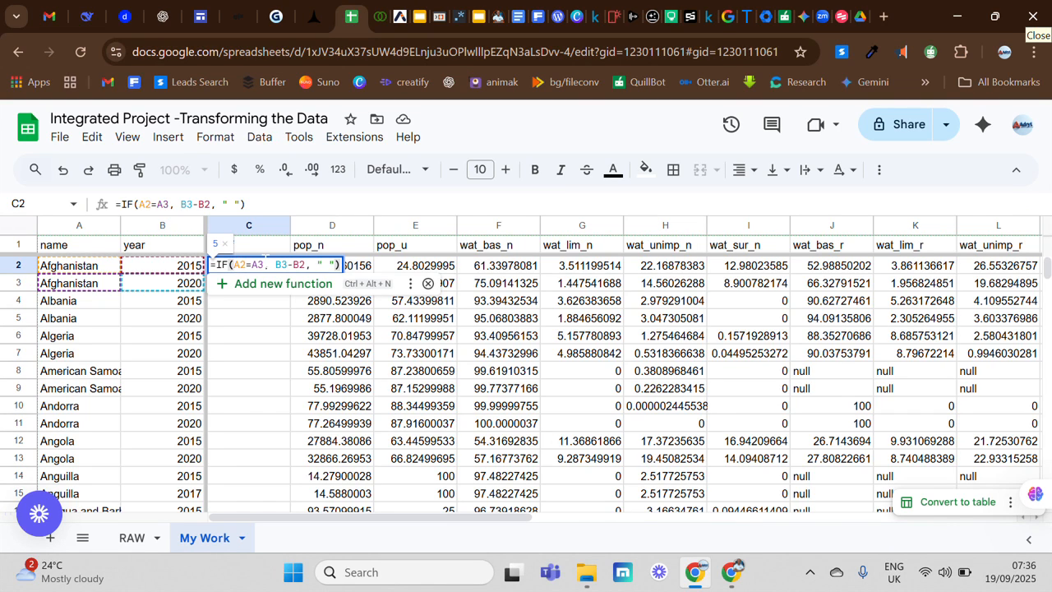
left_click(265, 263)
left_click(234, 264)
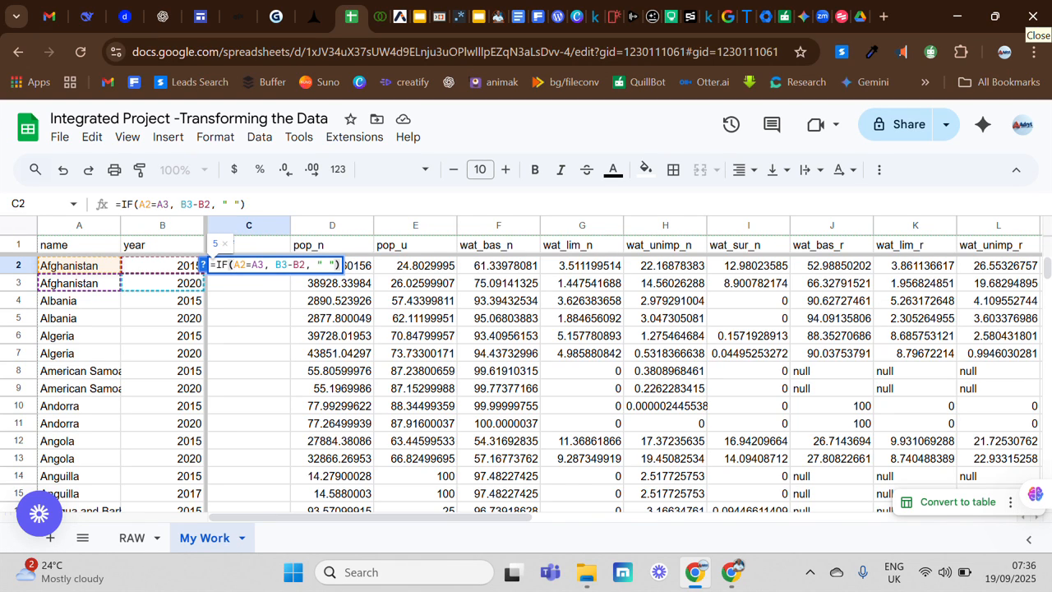
type("T")
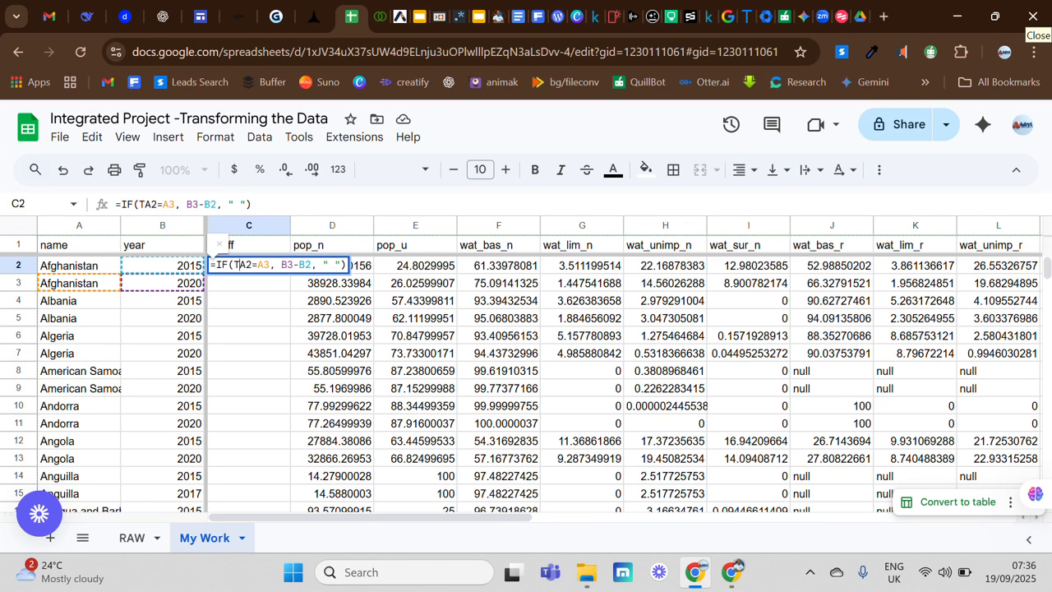
type("ri")
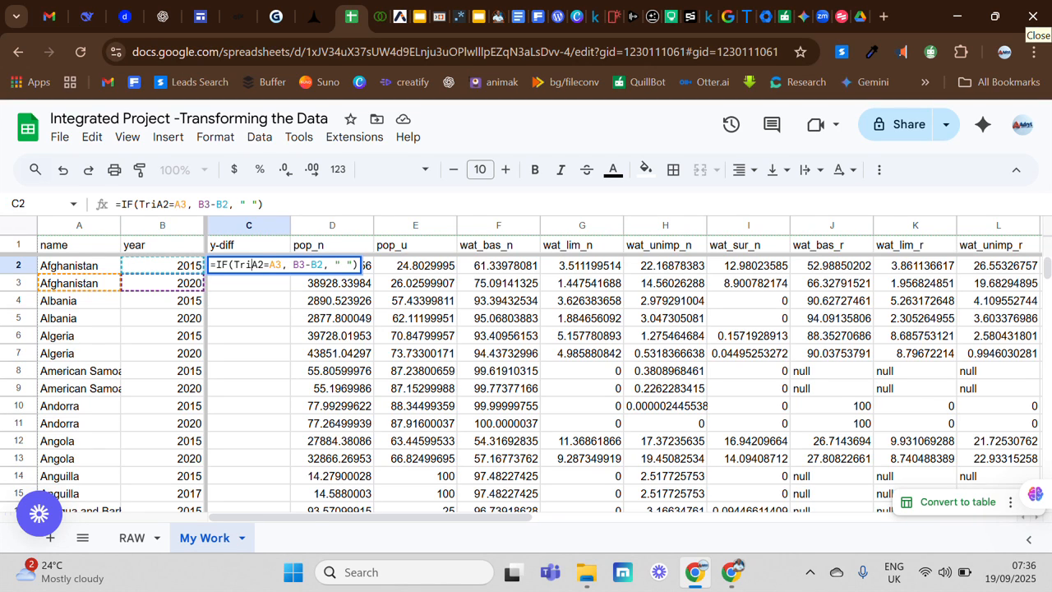
type("m")
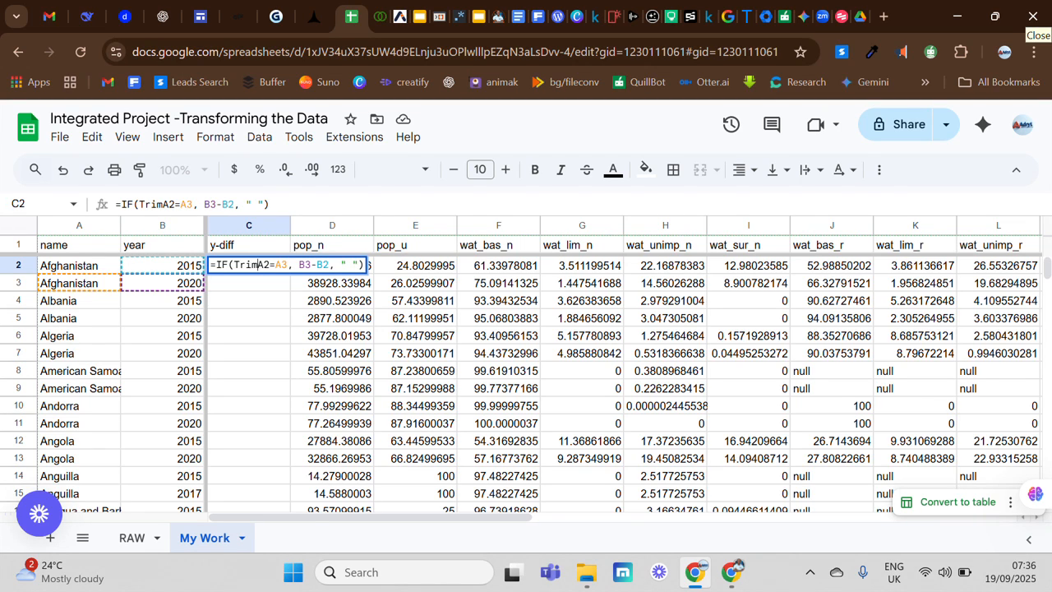
type("(A2")
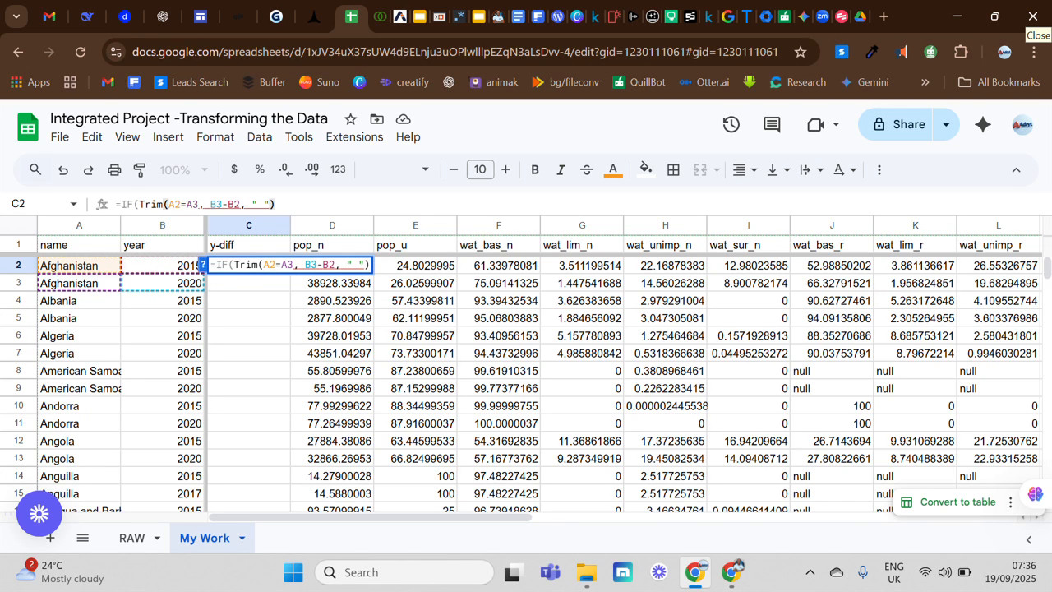
type(")")
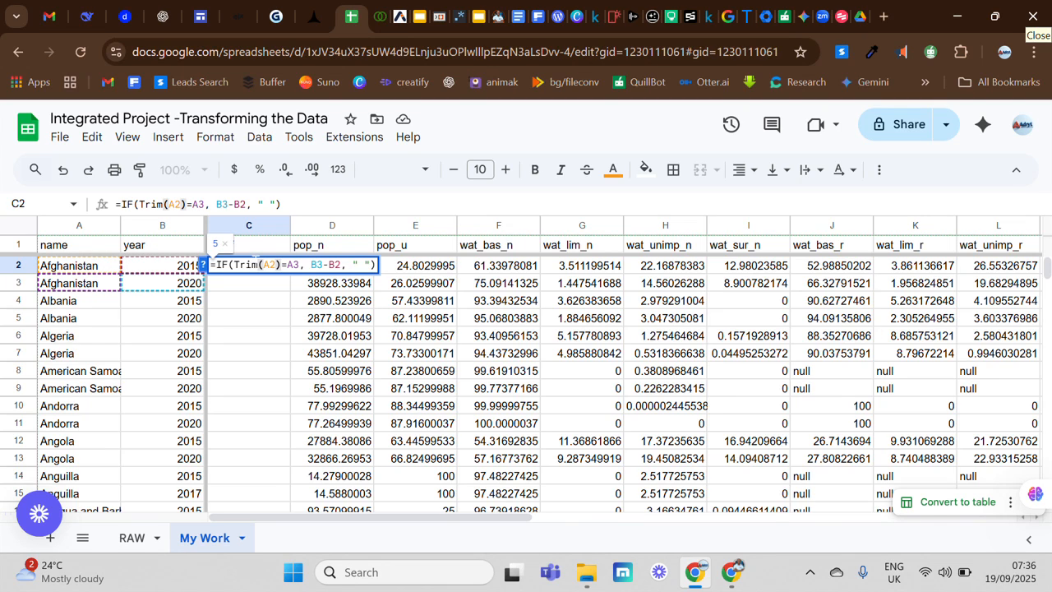
left_click(256, 264)
key("BackSpace")
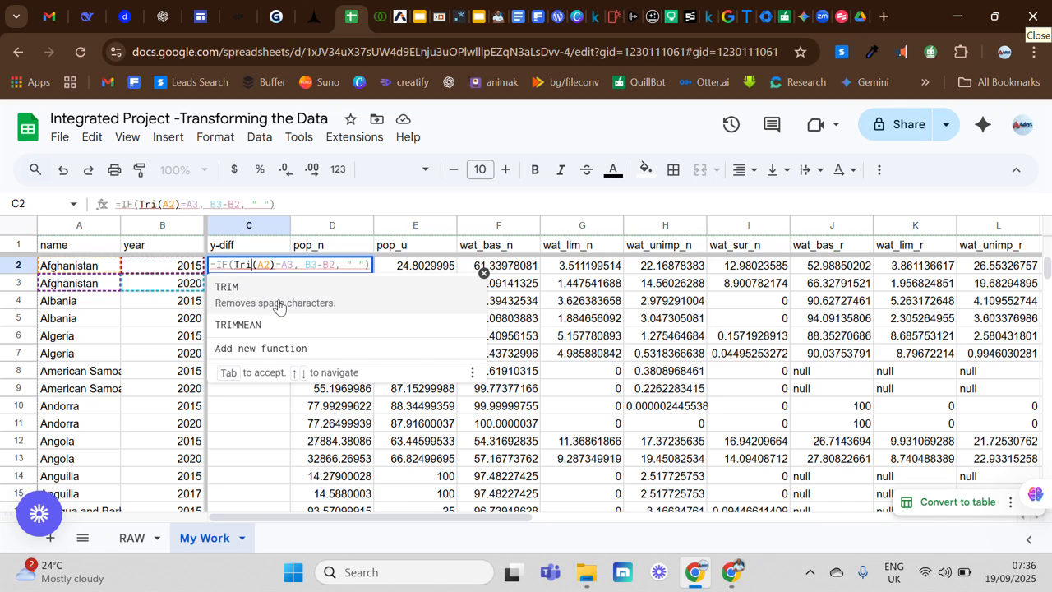
left_click(277, 304)
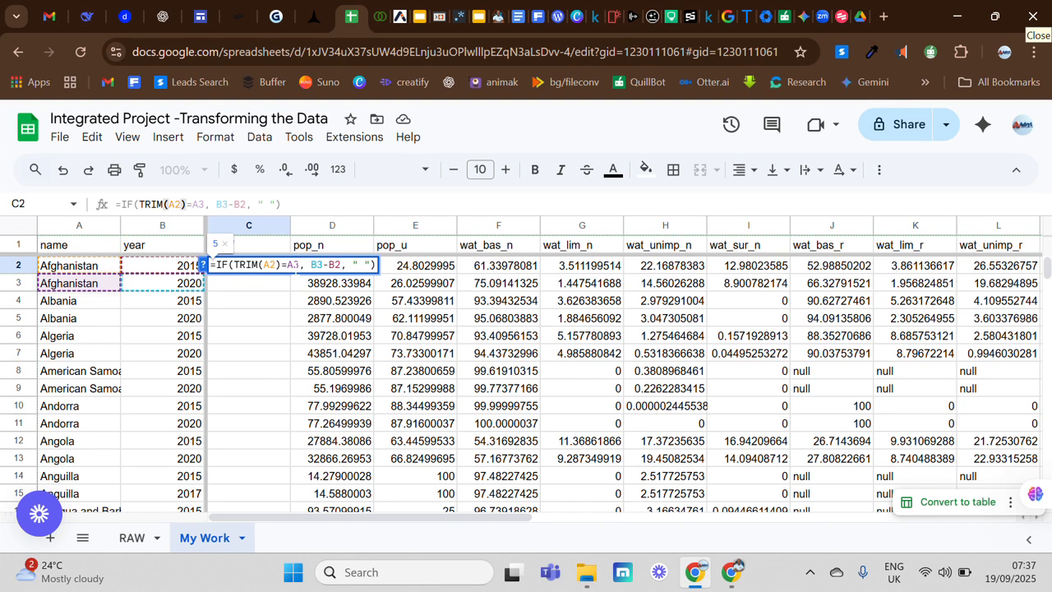
Wrap the A3 reference in TRIM so C2 holds =IF(TRIM(A2)=TRIM(A3), B3-B2, " ").
type("T")
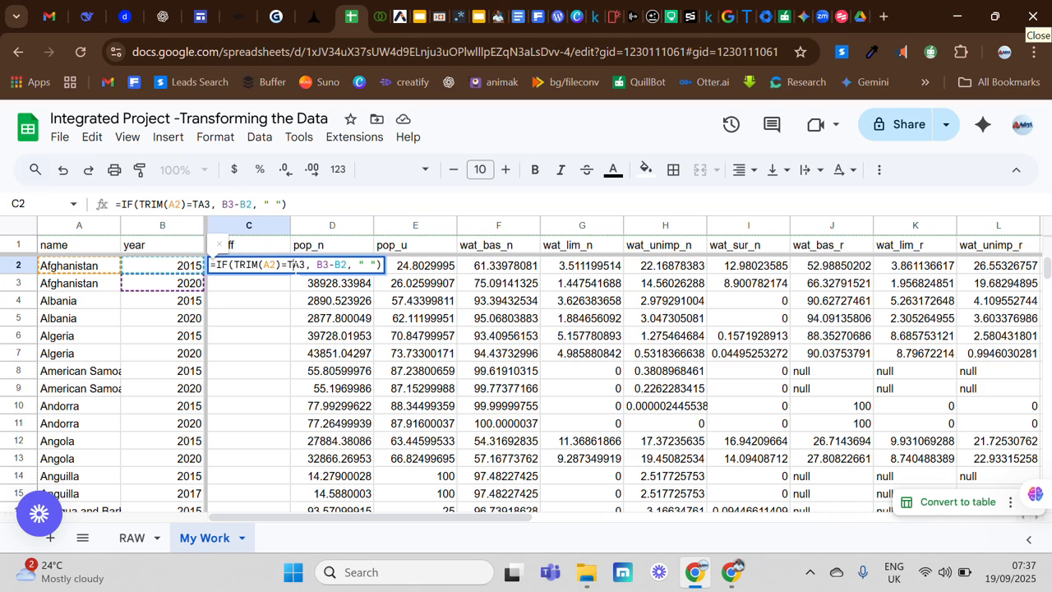
type("rim")
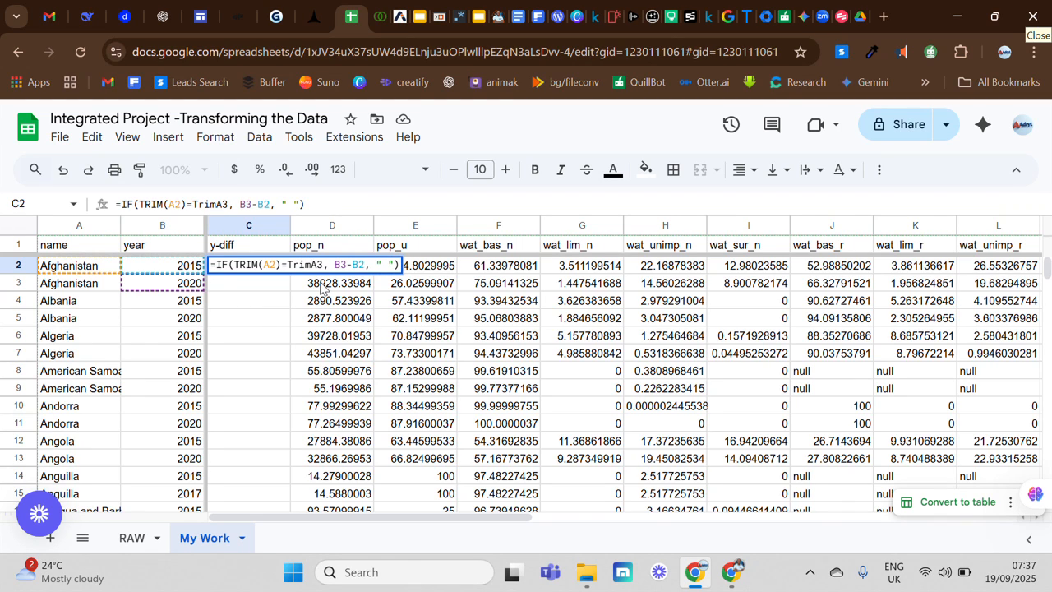
type("(")
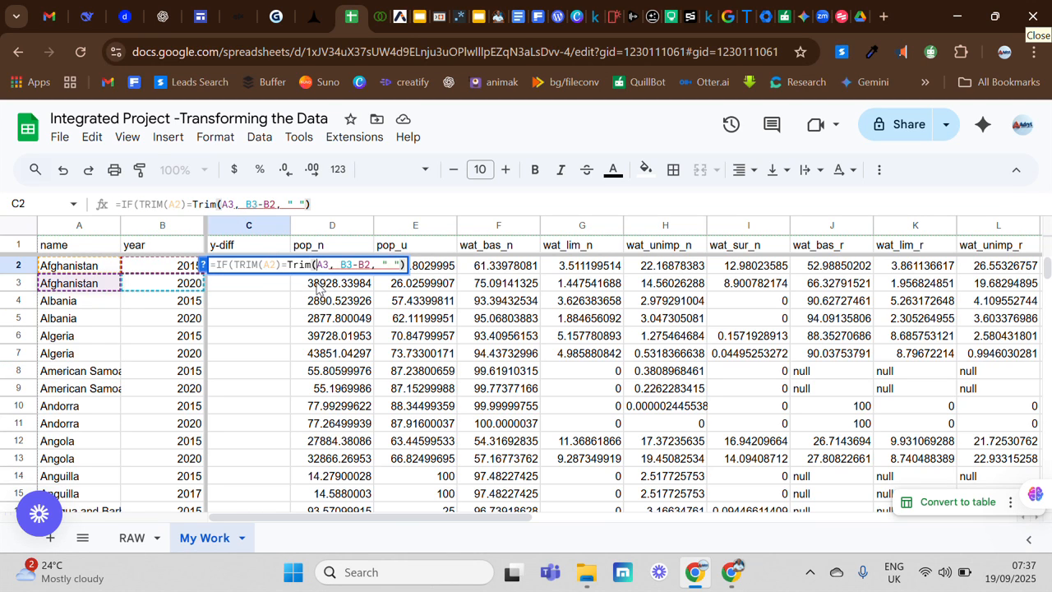
left_click(309, 265)
key("BackSpace")
left_click(312, 294)
left_click(328, 265)
type(")")
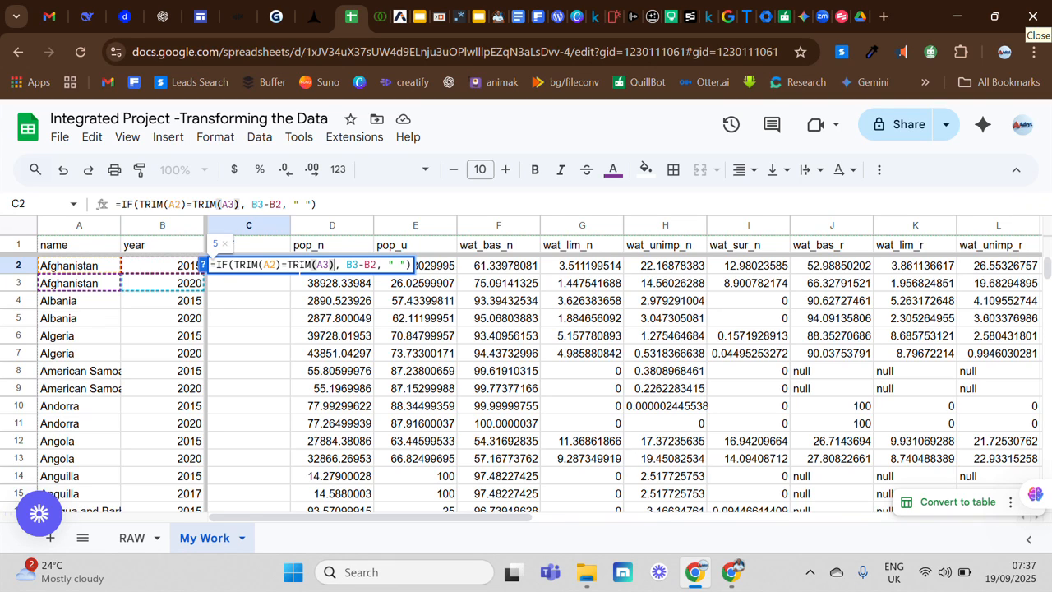
key("Return")
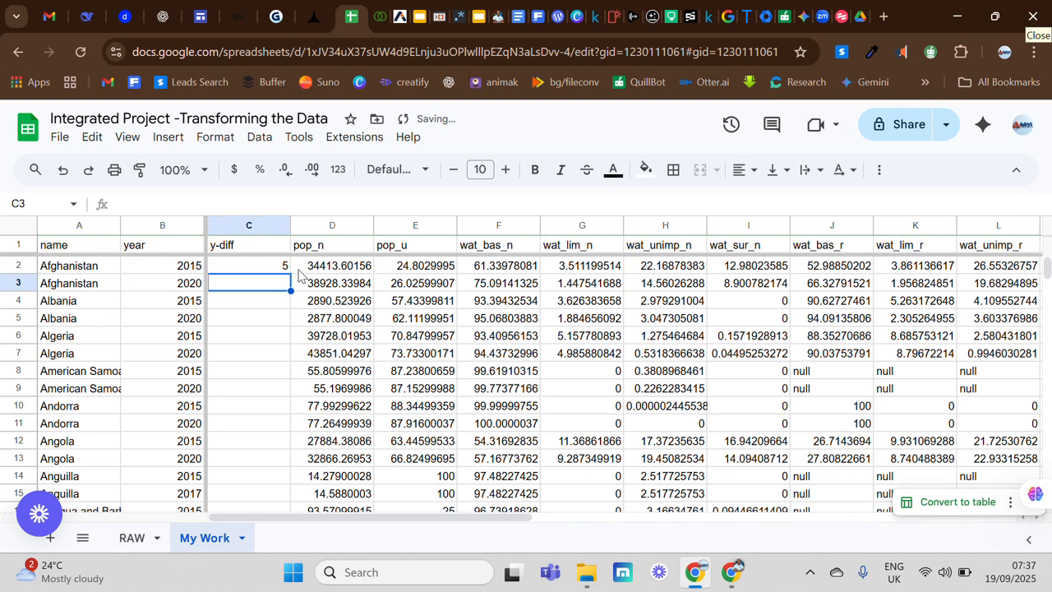